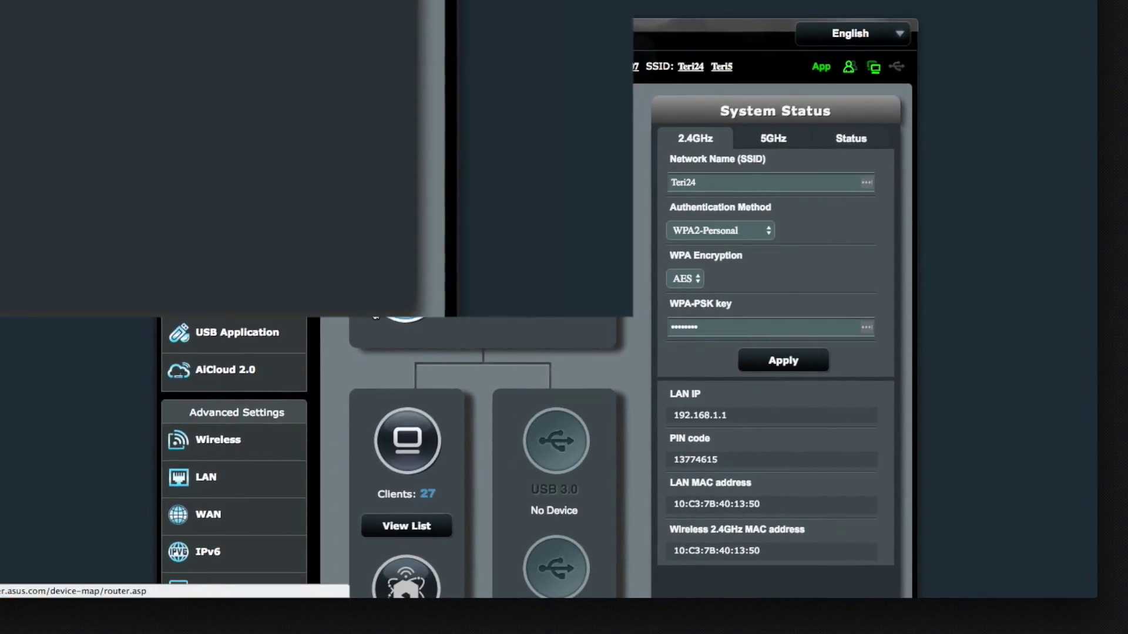
Scroll down the network map to review the router's System Status summary.
scroll(616, 294, "down", 5)
Search for nearby AiMesh nodes, then select and confirm adding the found RT-AC68U.
scroll(377, 317, "down", 1)
left_click(406, 317)
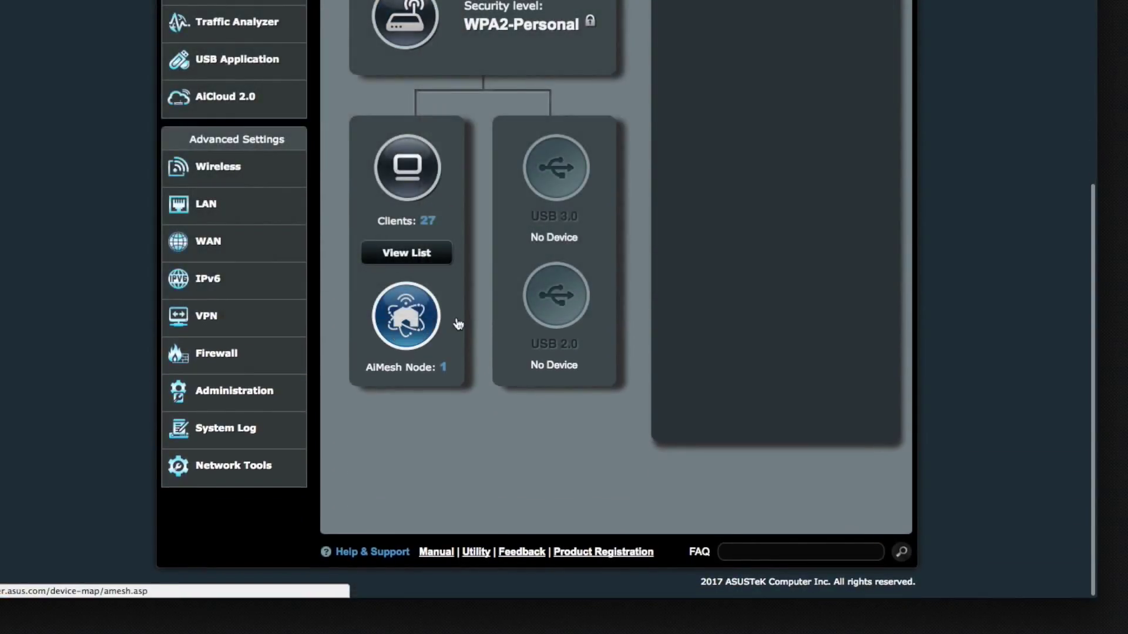
scroll(748, 325, "up", 2)
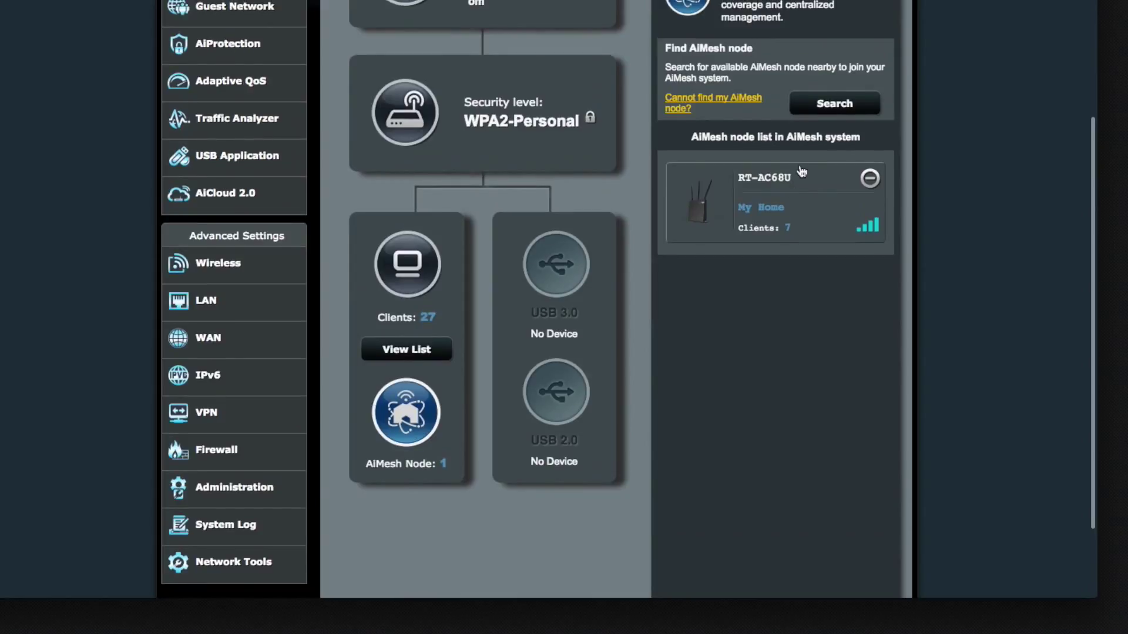
left_click(820, 115)
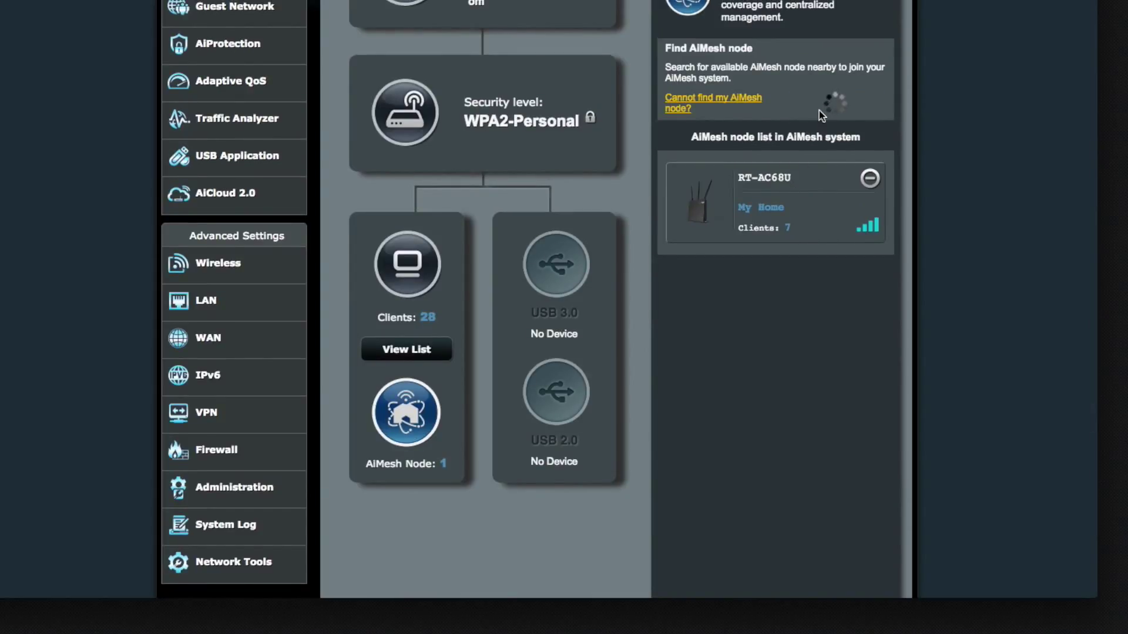
scroll(819, 111, "up", 2)
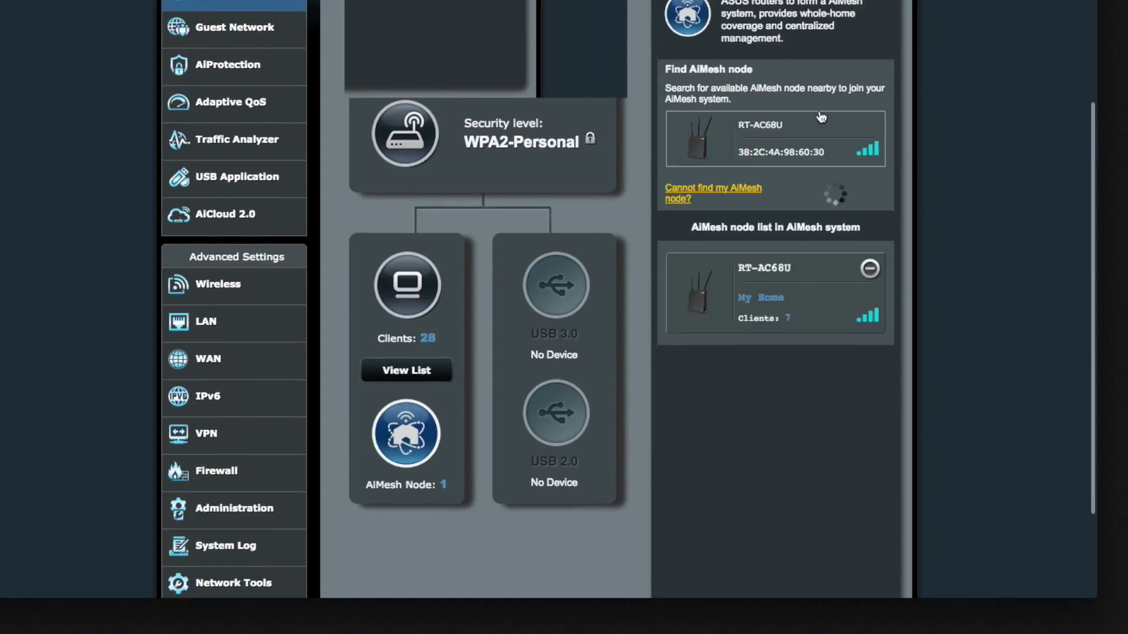
scroll(818, 111, "up", 1)
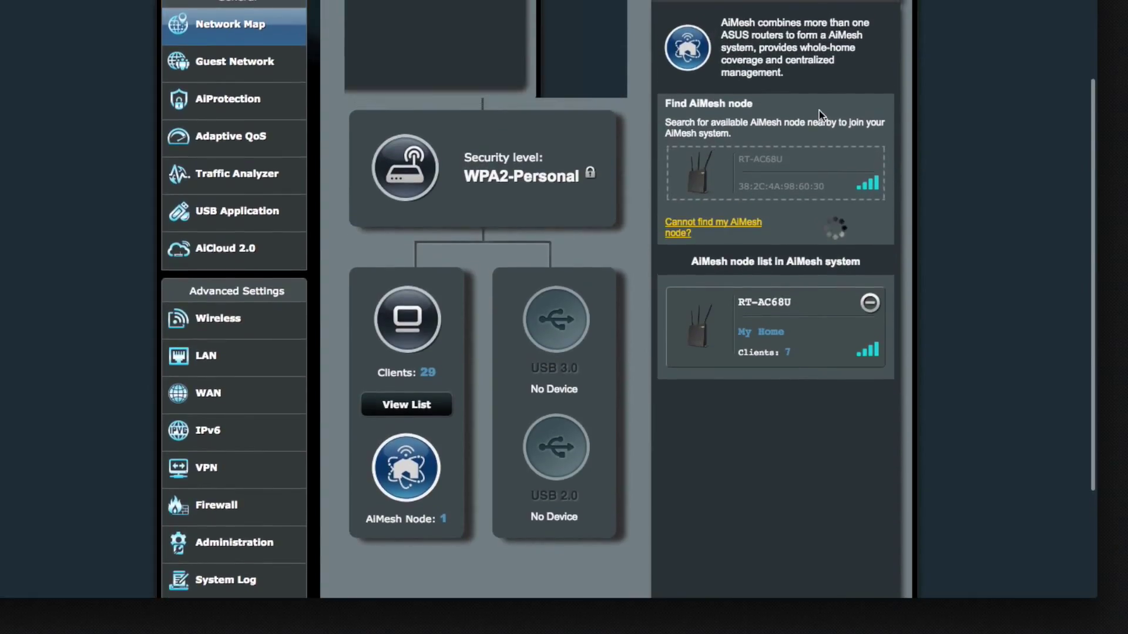
left_click(770, 181)
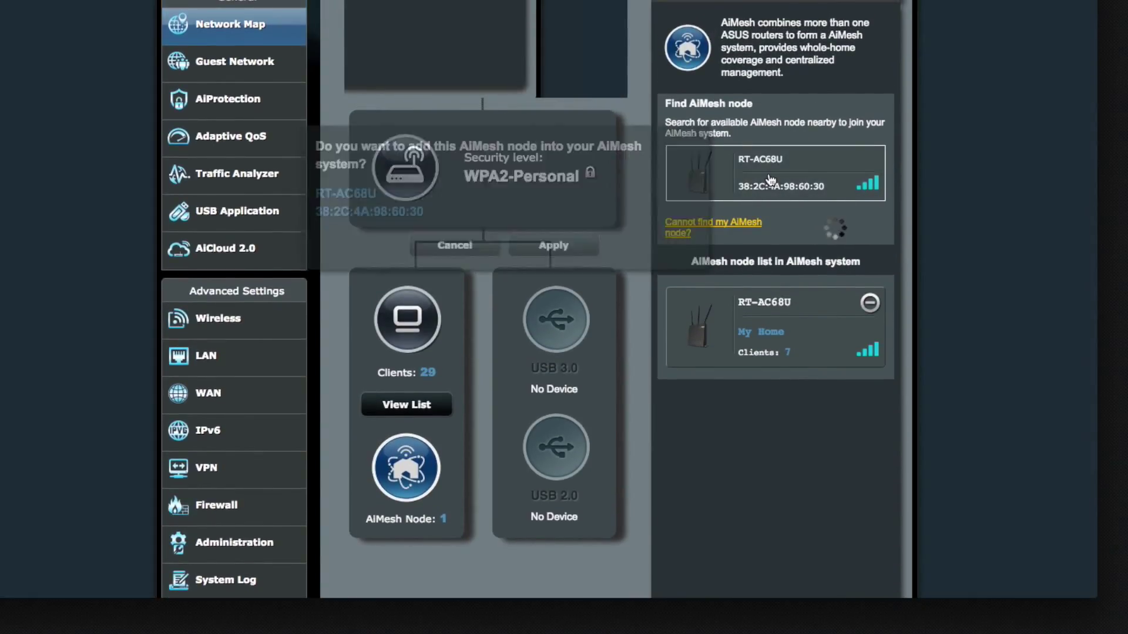
left_click(550, 246)
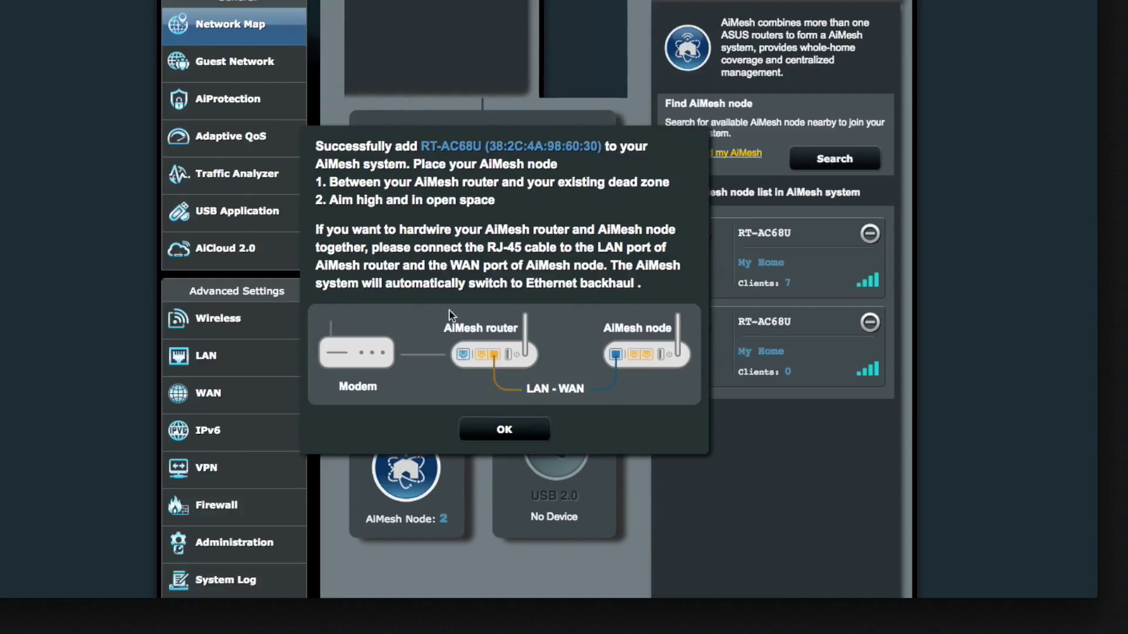
Dismiss the success message and set the new RT-AC68U node's location to Attic.
left_click(521, 433)
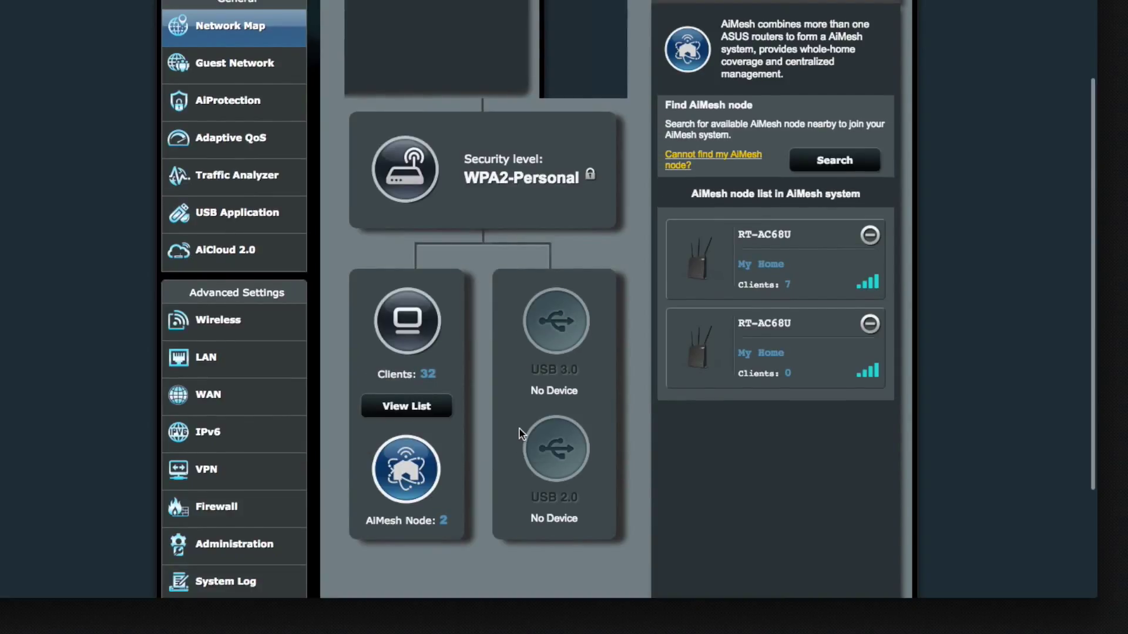
left_click(761, 333)
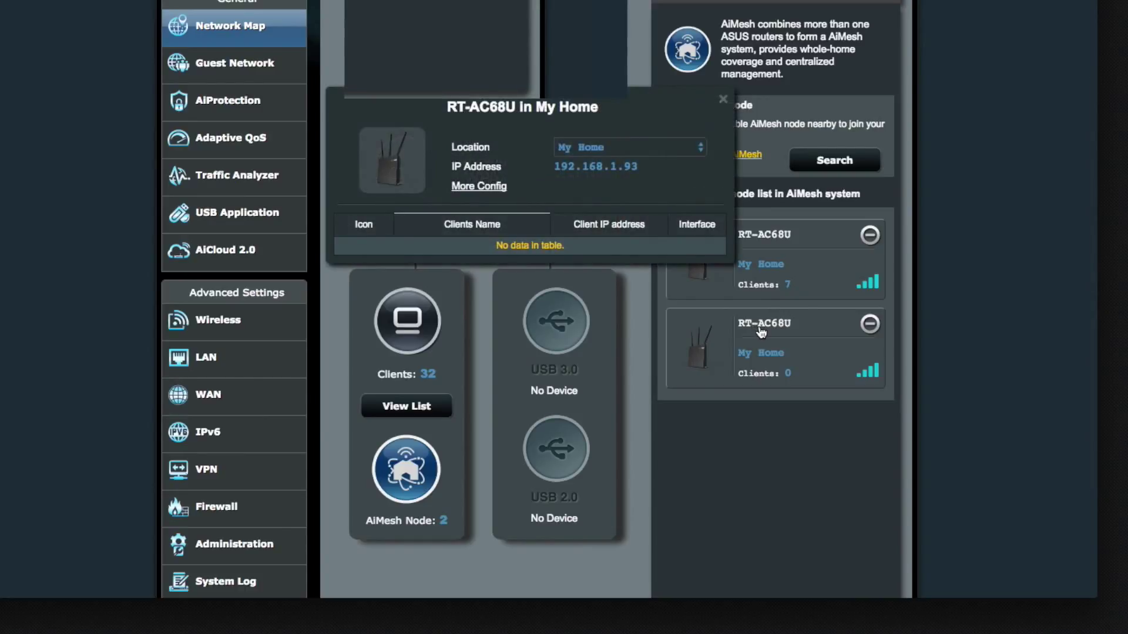
scroll(647, 152, "up", 1)
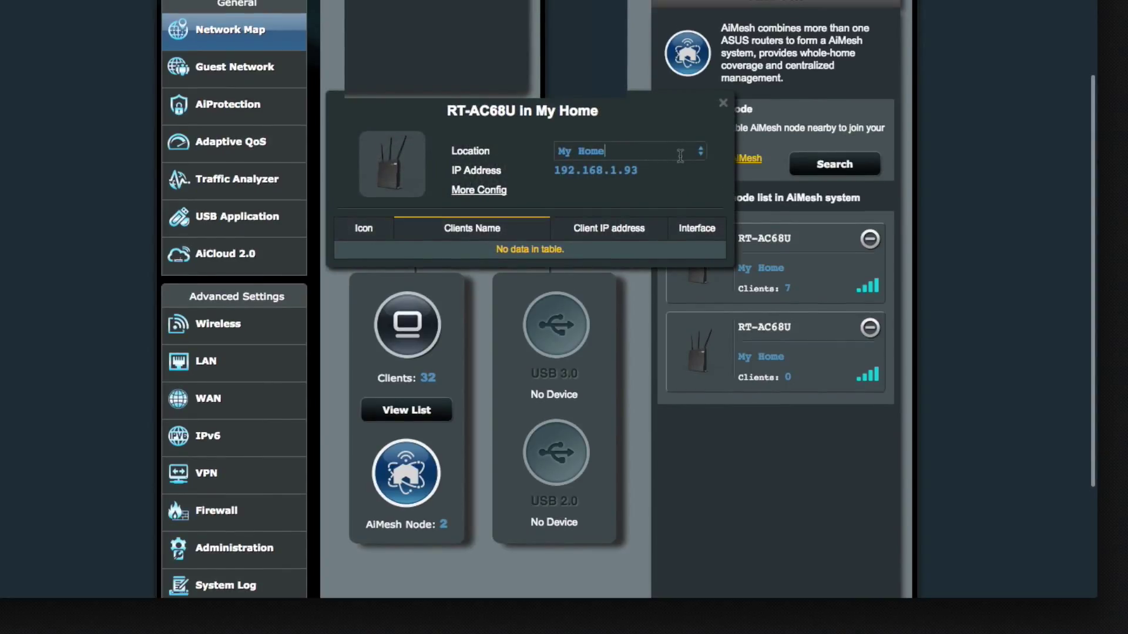
left_click(700, 149)
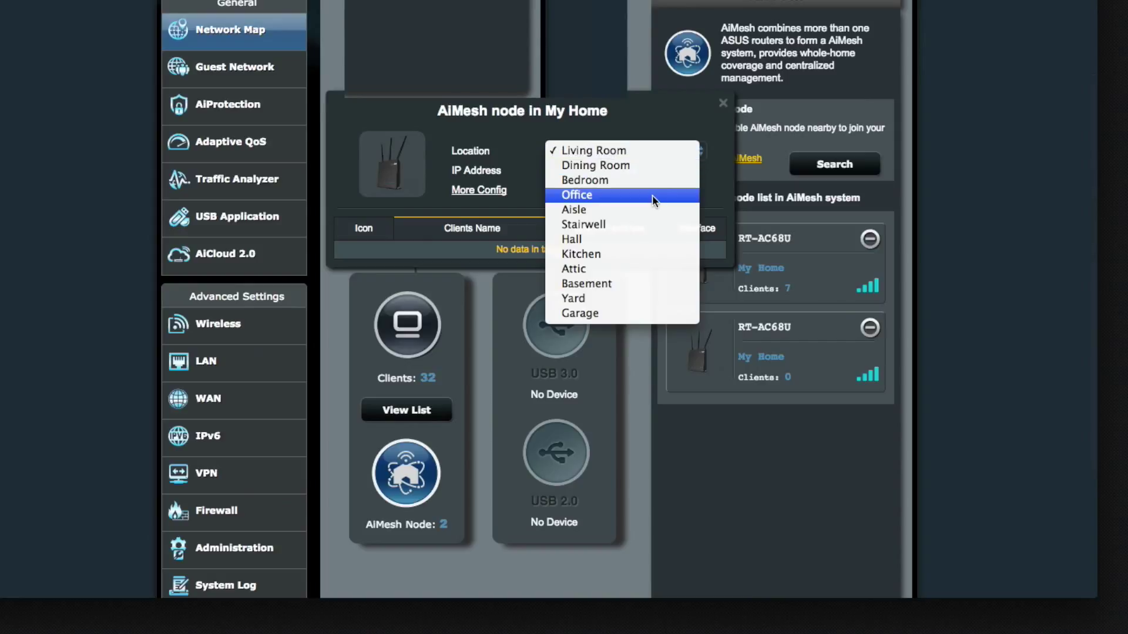
left_click(611, 269)
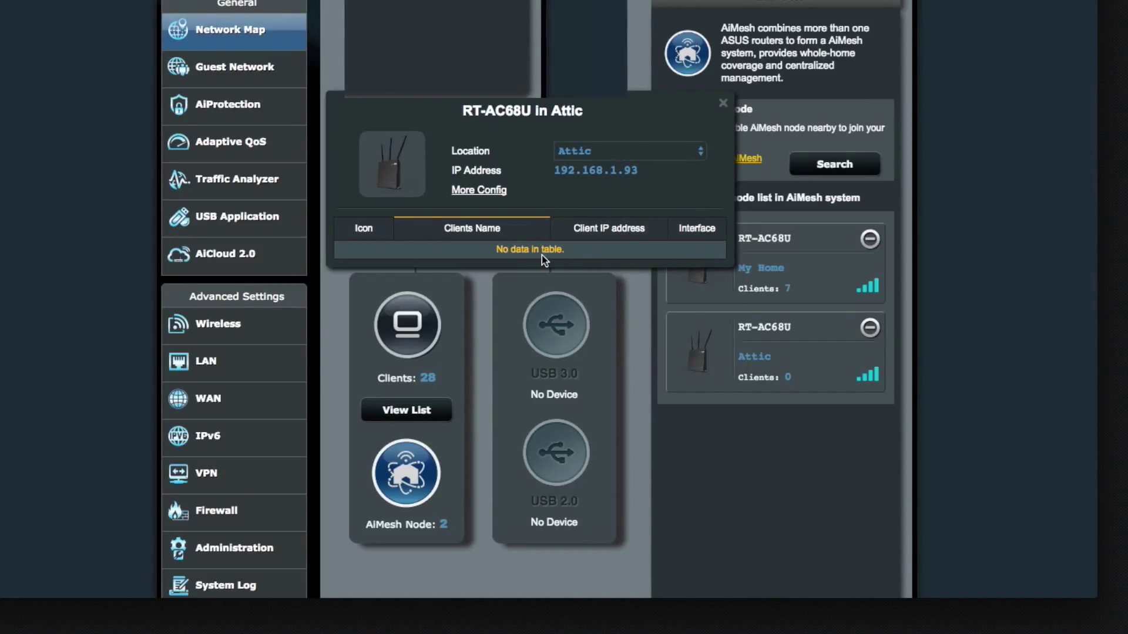
Sort the node's client list by name (reversed), IP address, then interface.
scroll(546, 228, "down", 2)
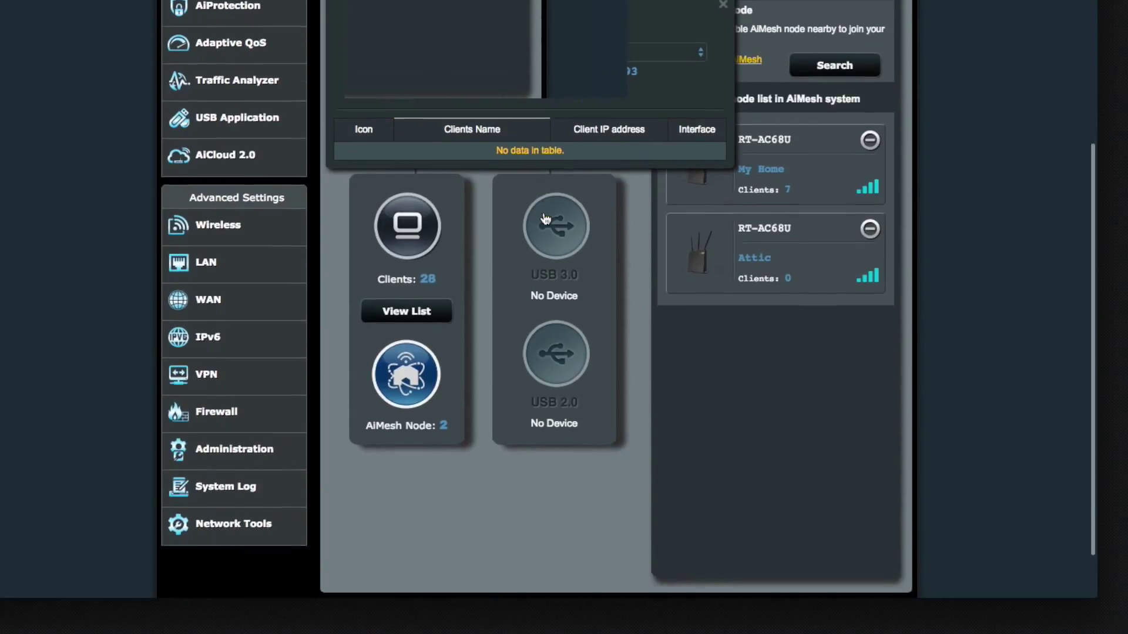
scroll(505, 230, "up", 2)
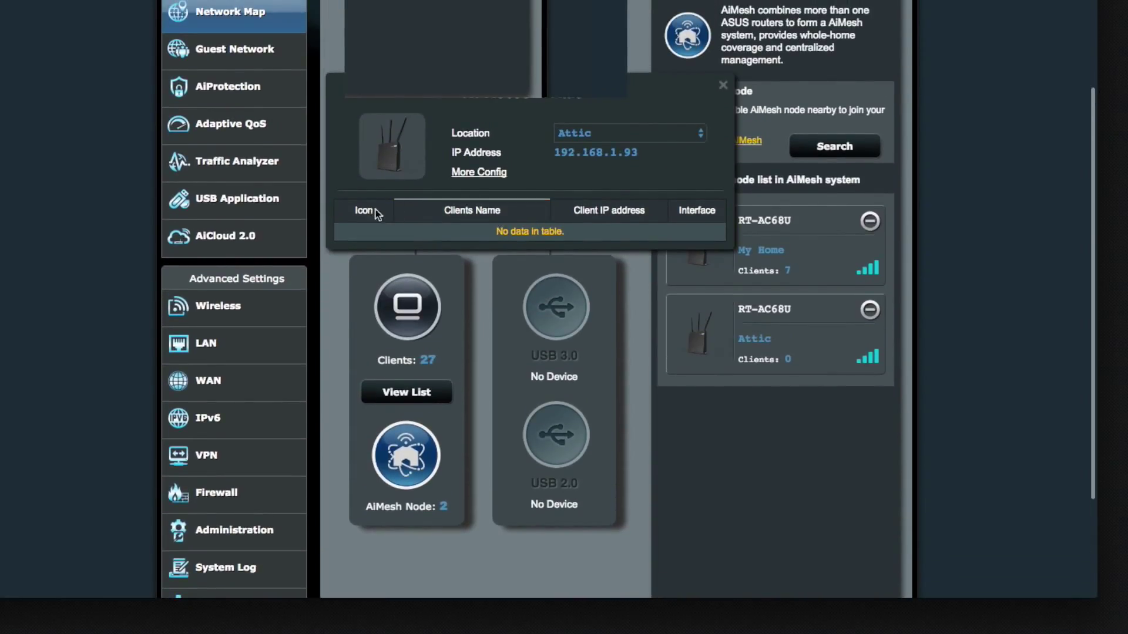
left_click(447, 215)
left_click(609, 216)
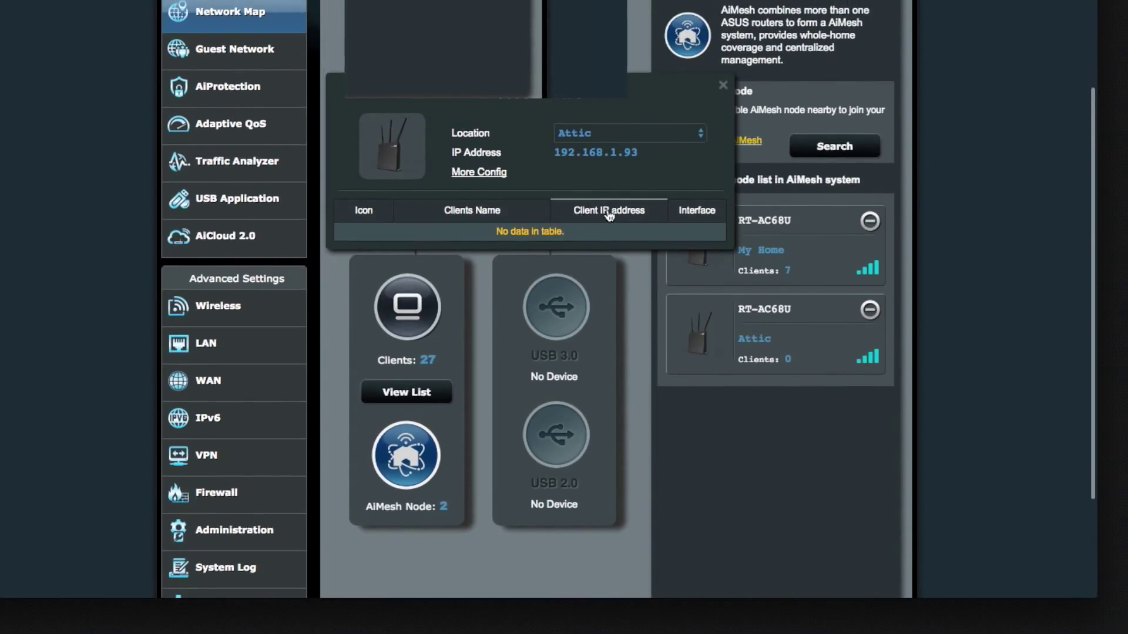
left_click(690, 218)
Close the Attic details, then check the My Home node, keeping its location unchanged.
left_click(723, 85)
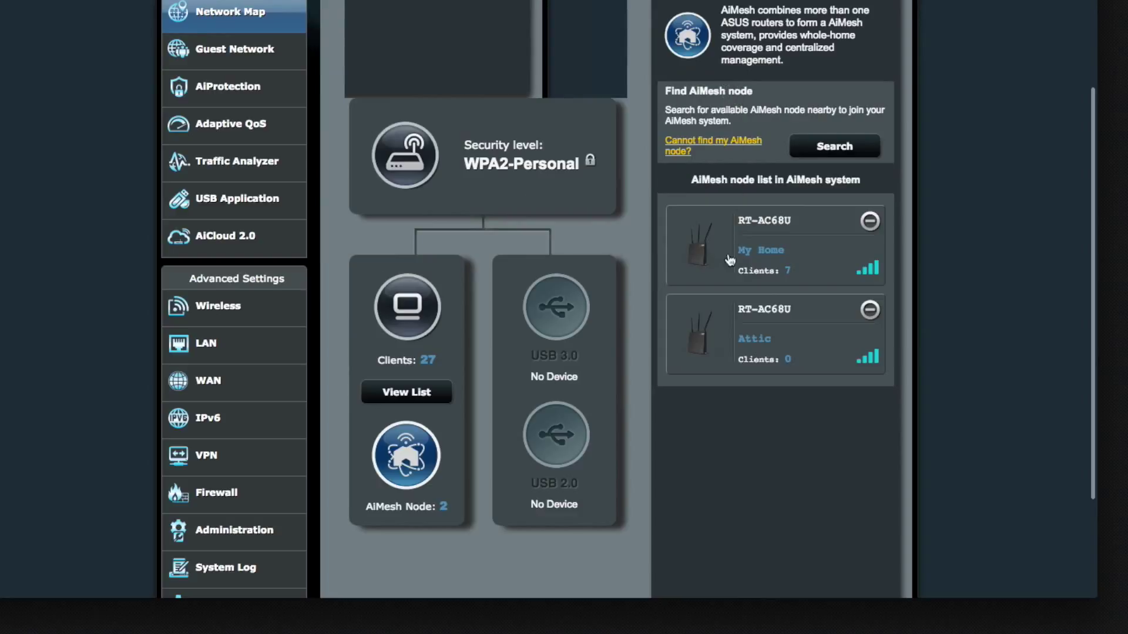
left_click(777, 234)
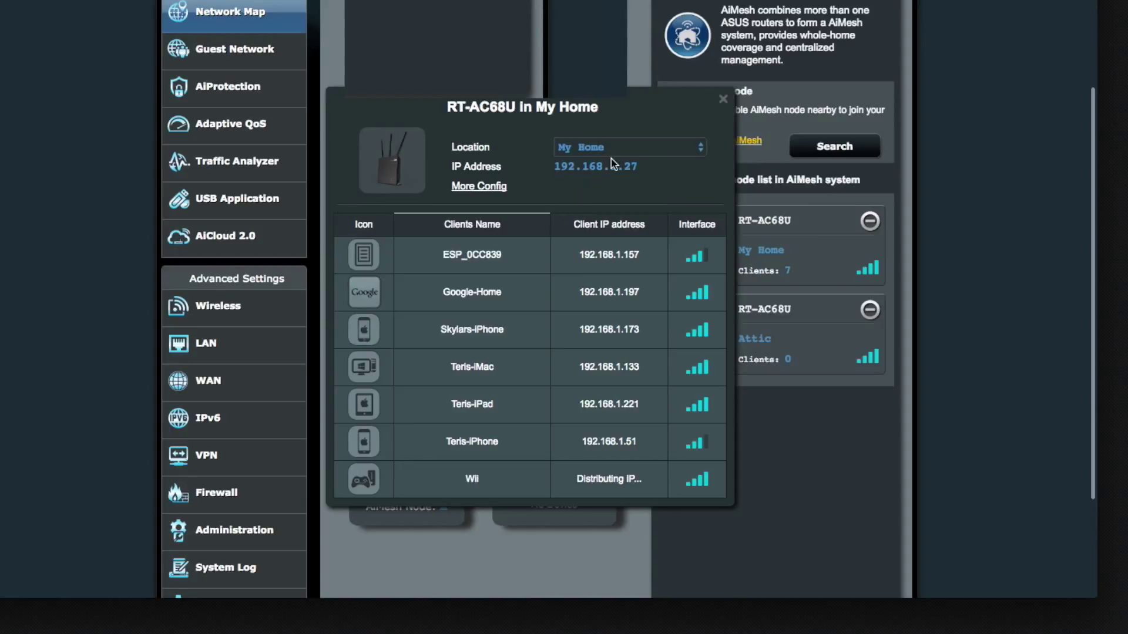
left_click(704, 151)
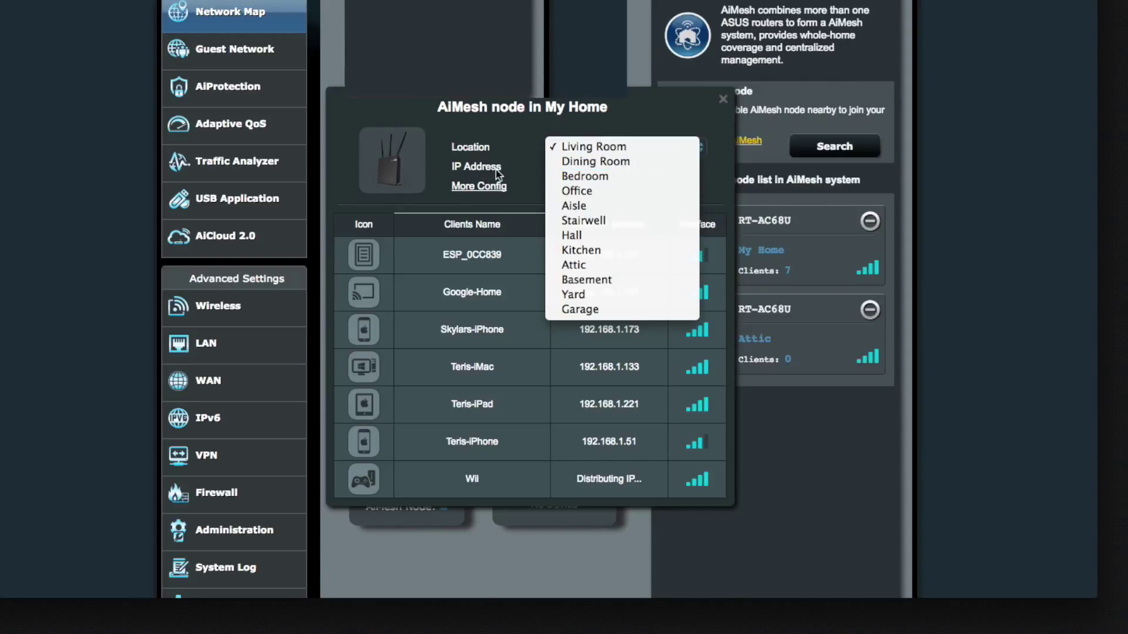
left_click(524, 160)
scroll(606, 287, "down", 1)
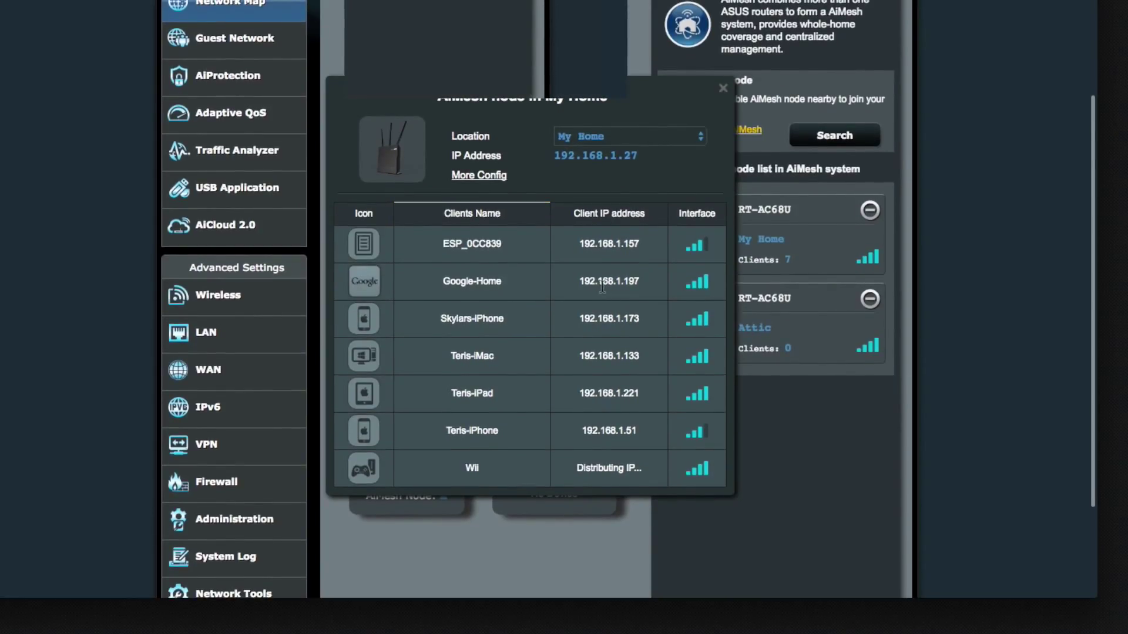
left_click(723, 88)
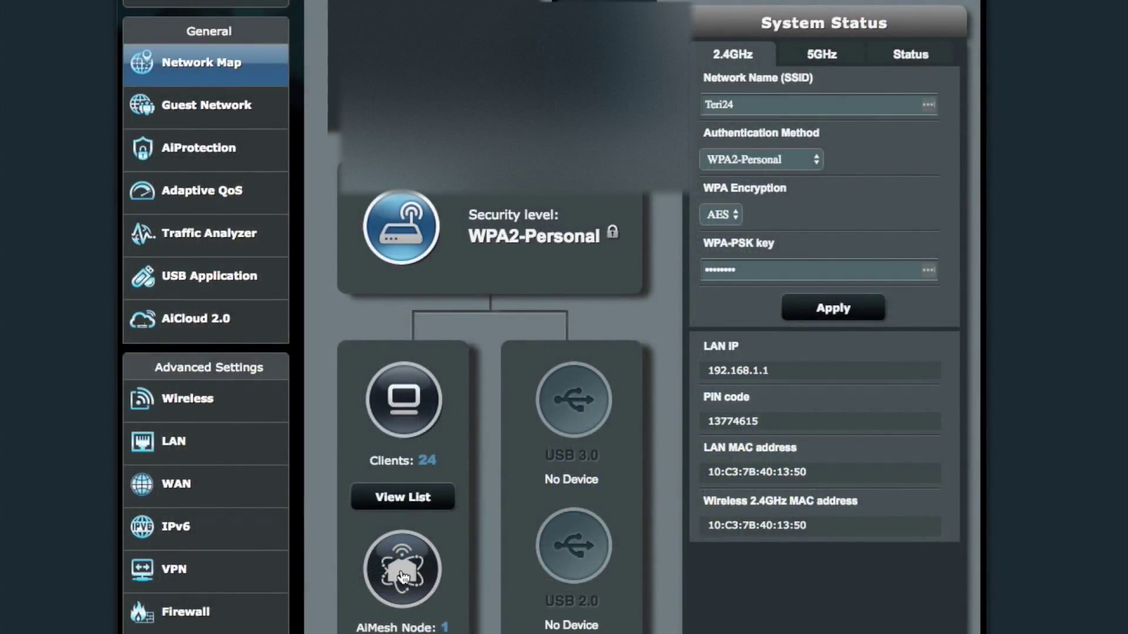
Switch the Network Map side panel from System Status to the AiMesh node list.
left_click(403, 573)
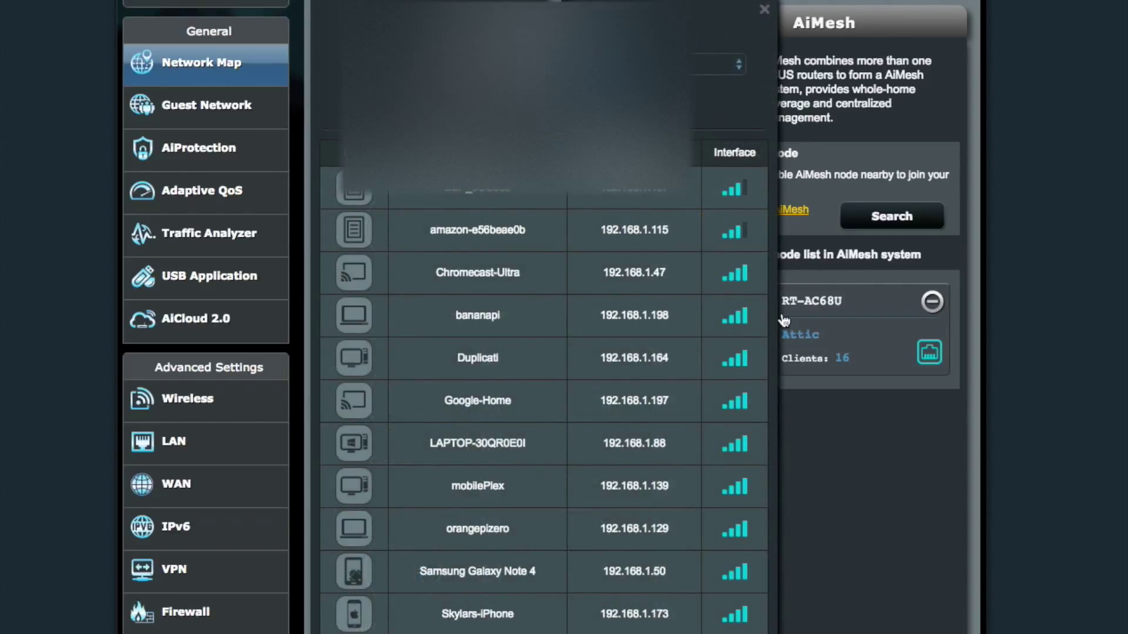
Keep the Attic node's location as Attic and connection priority Ethernet, reviewing the wired help.
left_click(738, 66)
left_click(738, 65)
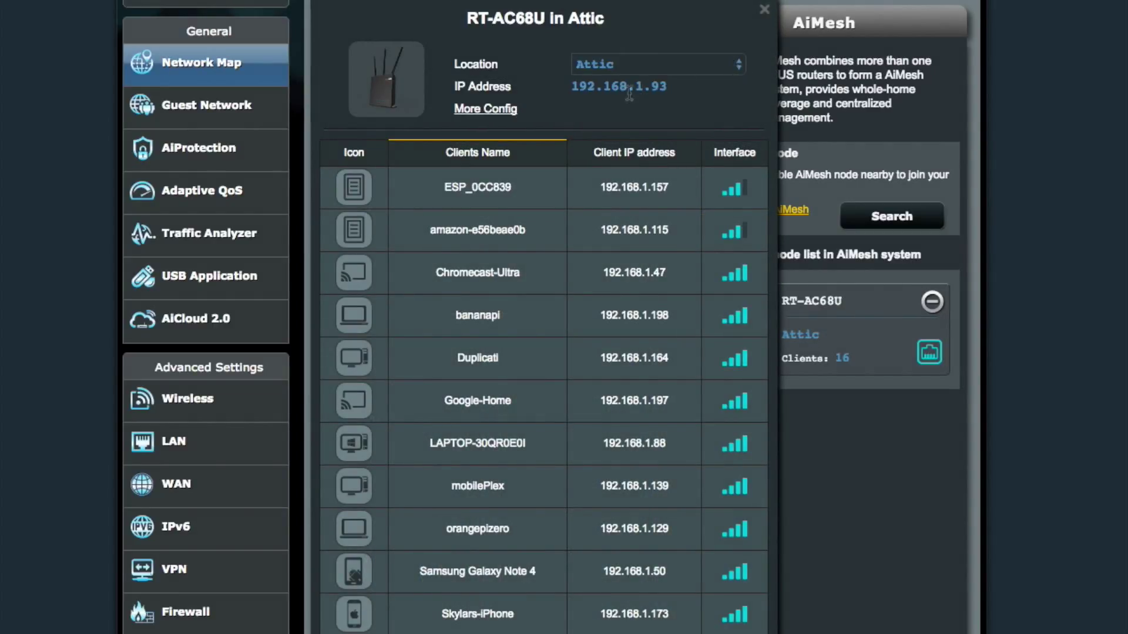
left_click(474, 110)
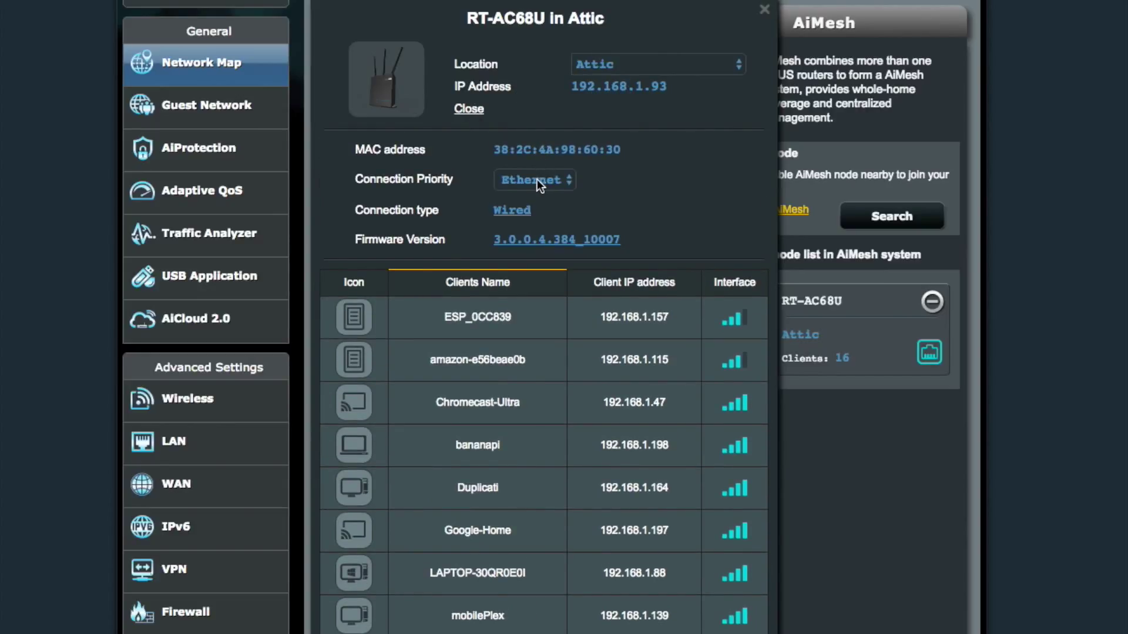
left_click(537, 178)
left_click(538, 178)
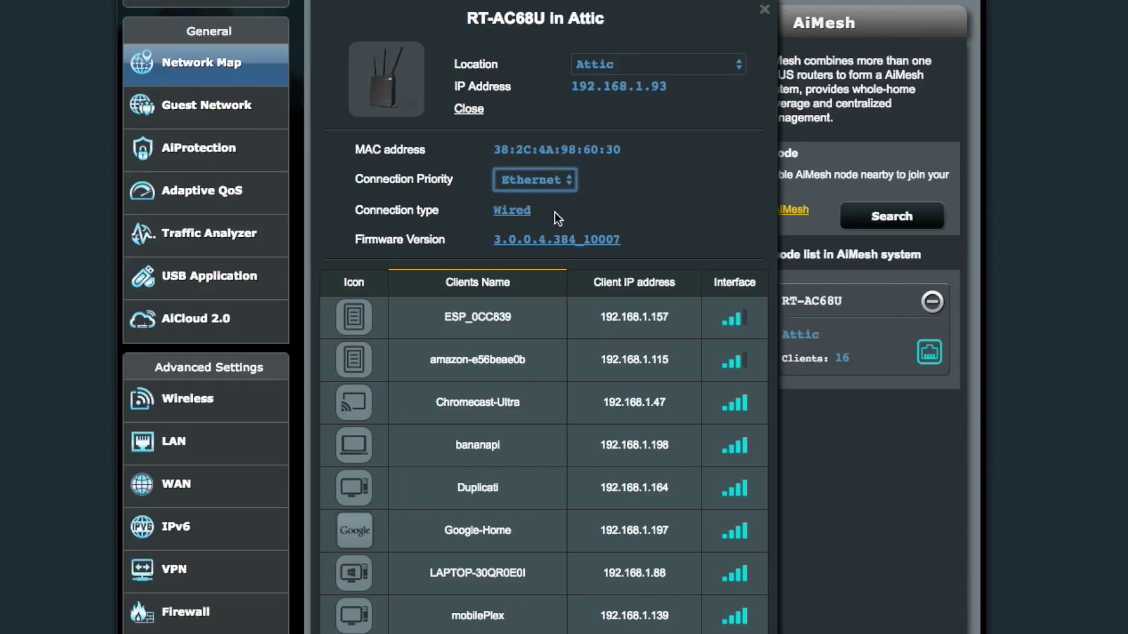
left_click(519, 211)
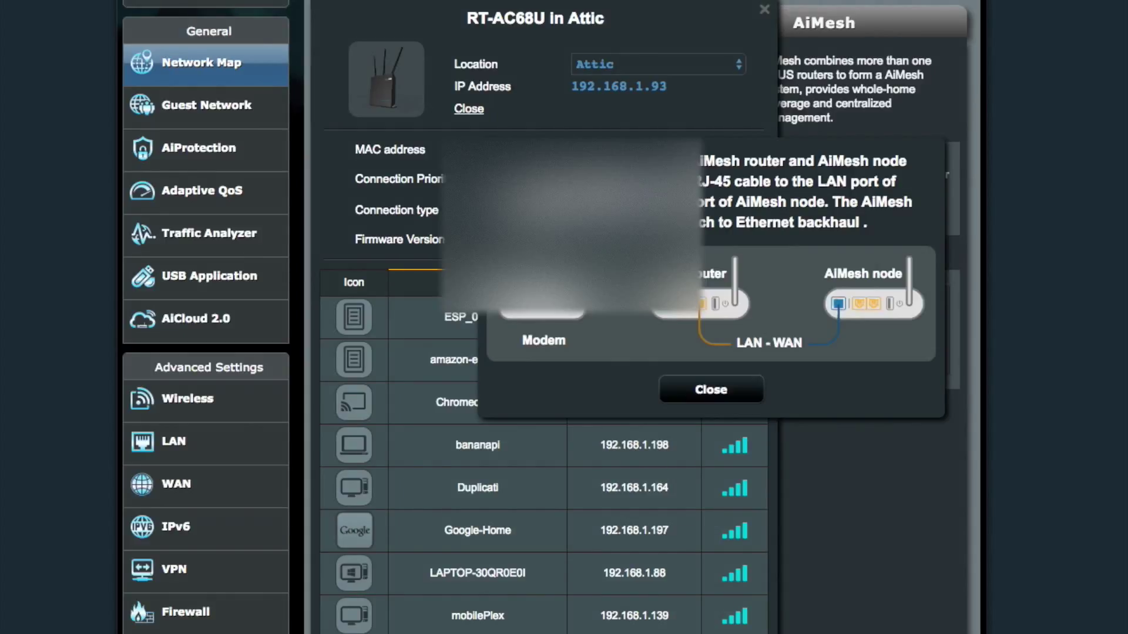
left_click(696, 393)
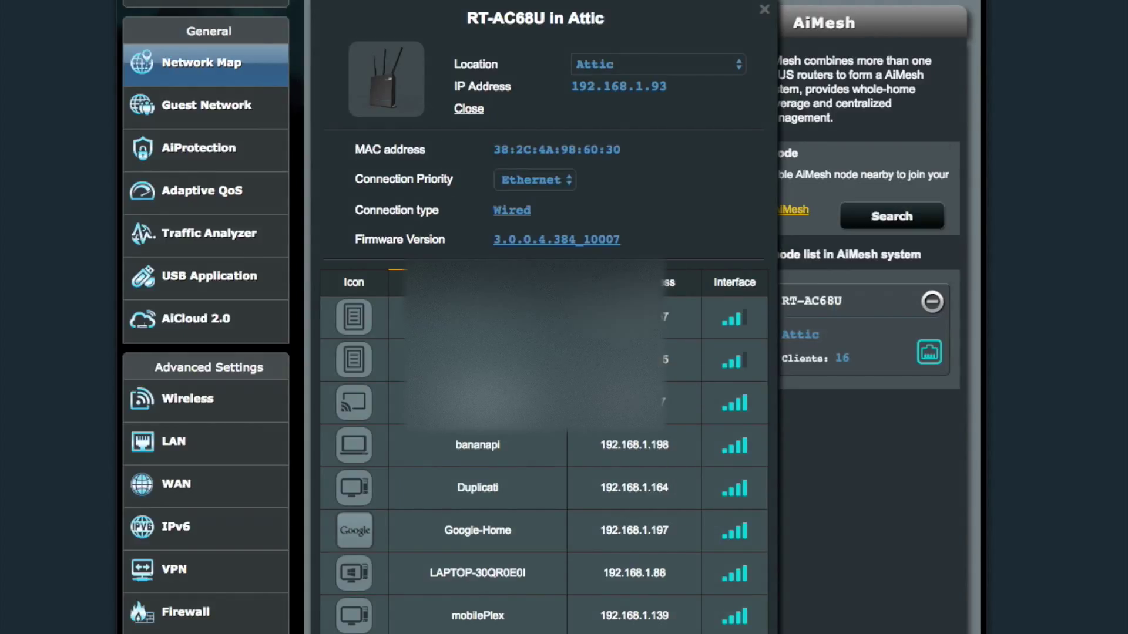
scroll(619, 302, "down", 5)
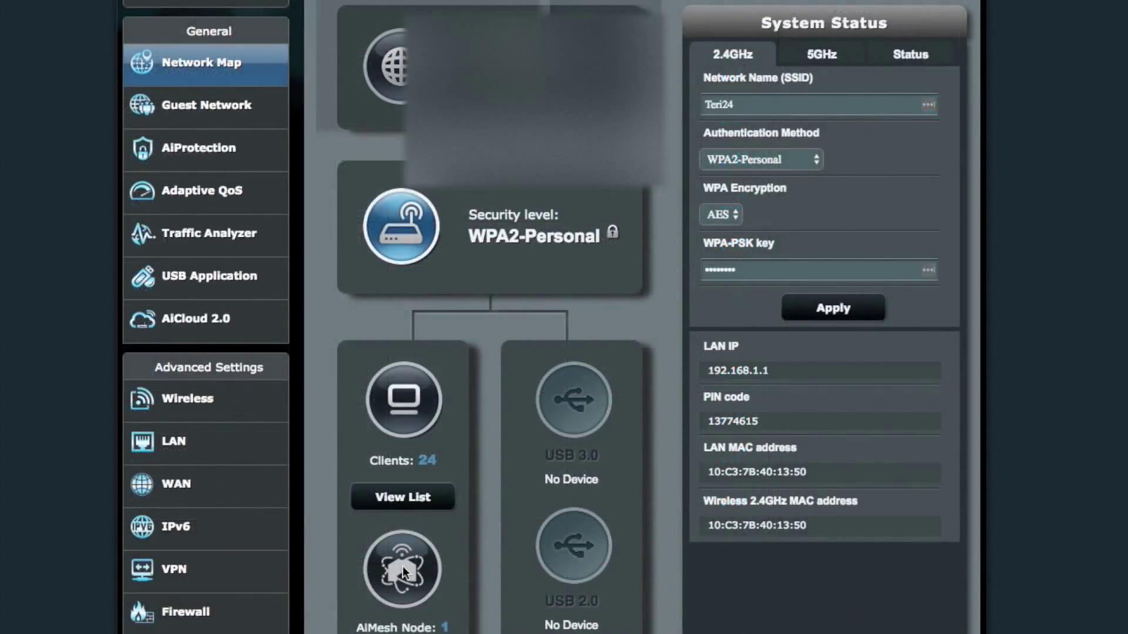
Open the Attic node from the AiMesh list and confirm its location stays Attic.
left_click(403, 573)
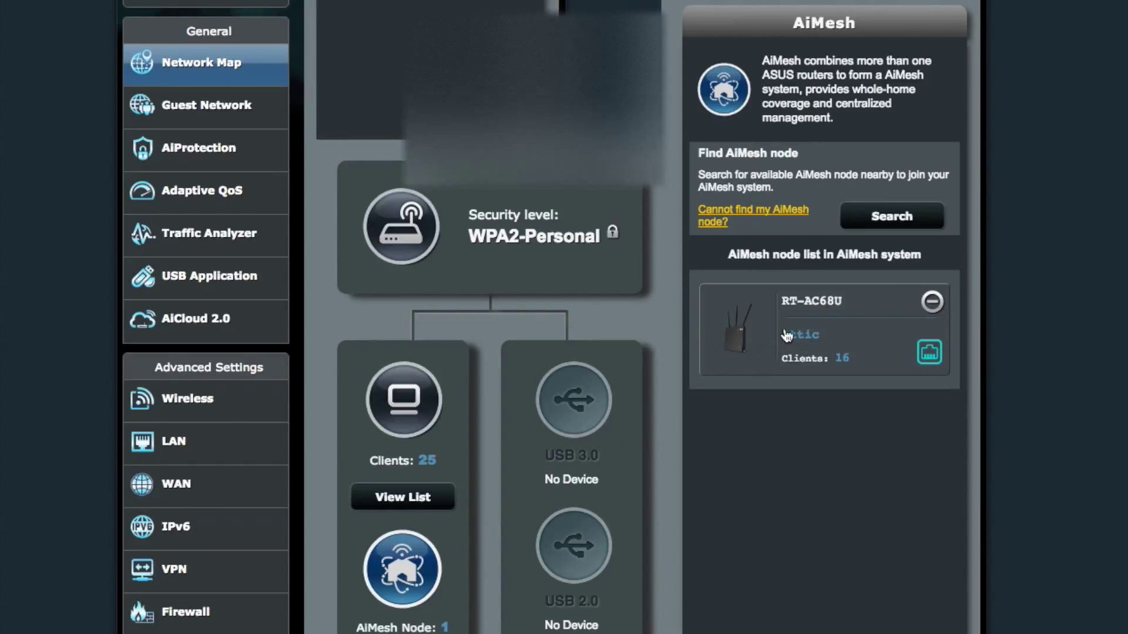
left_click(806, 335)
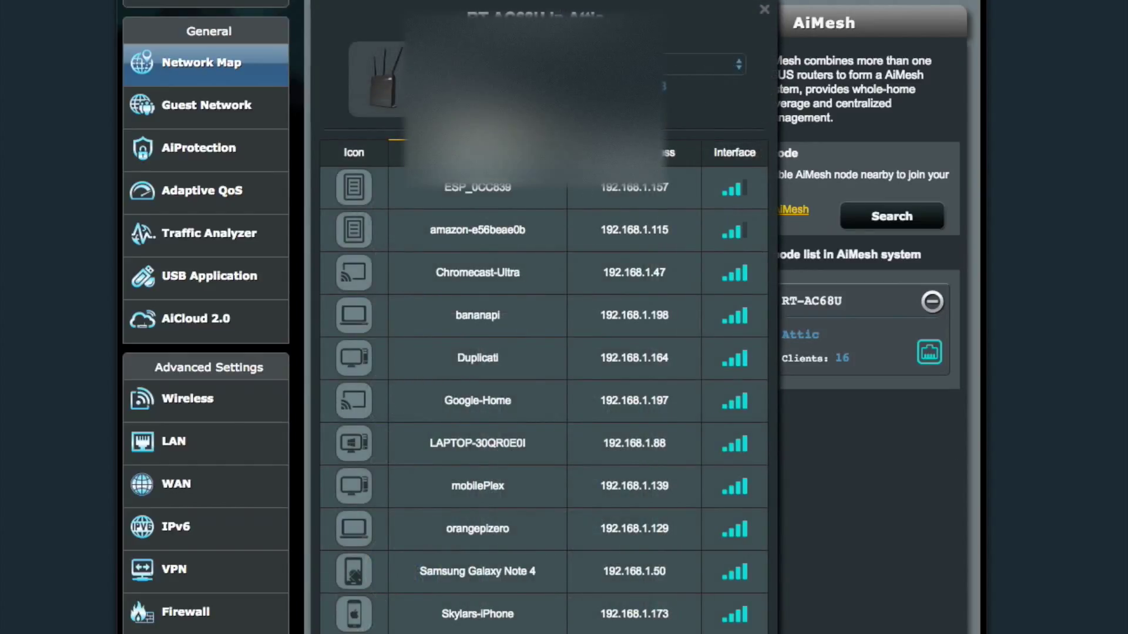
left_click(734, 65)
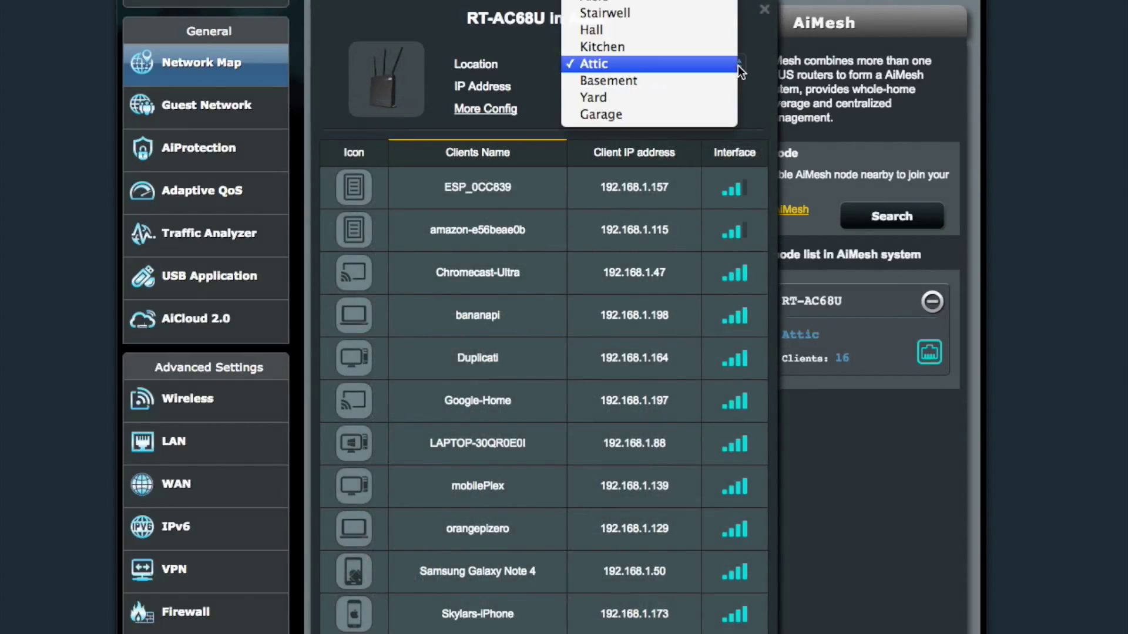
left_click(734, 65)
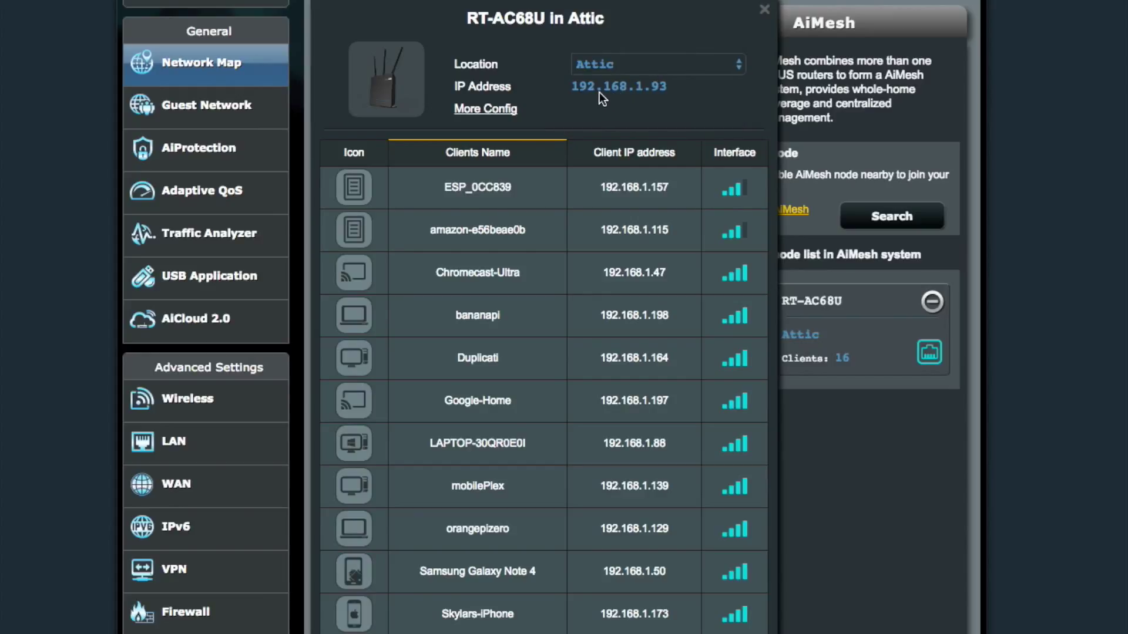
Expand More Config, keep Ethernet connection priority, and view then dismiss the wired backhaul help.
left_click(474, 111)
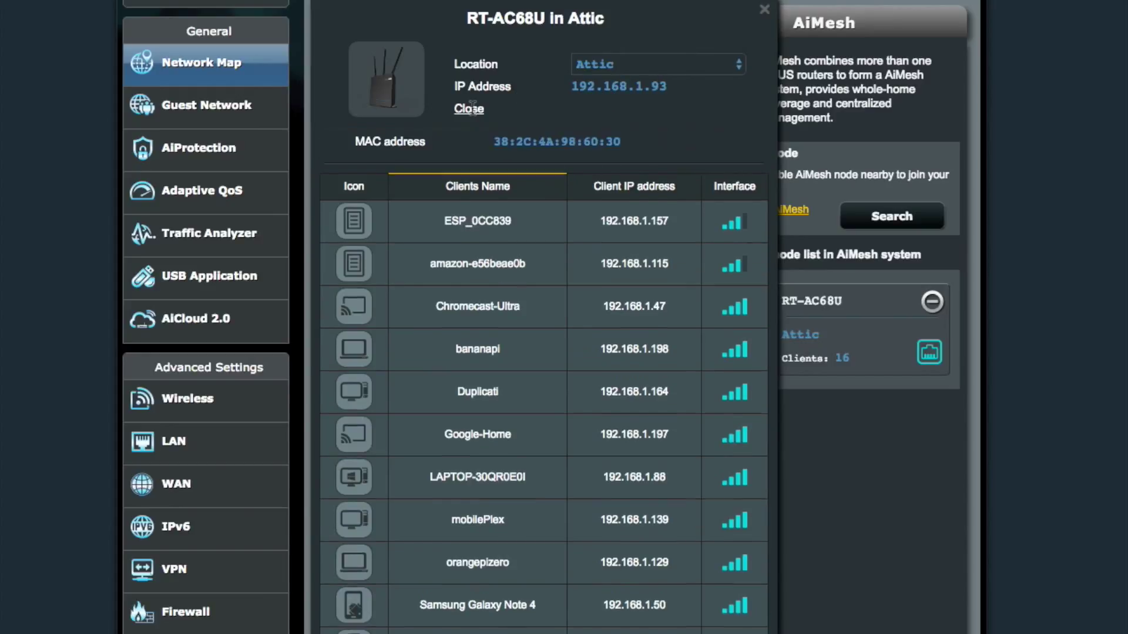
left_click(536, 179)
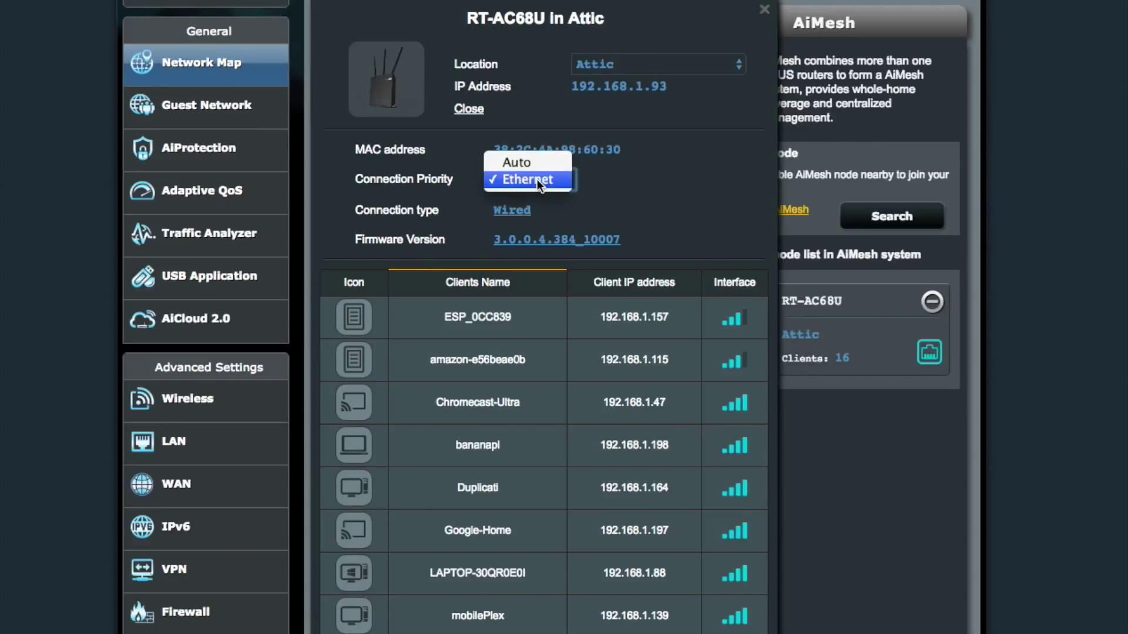
left_click(538, 178)
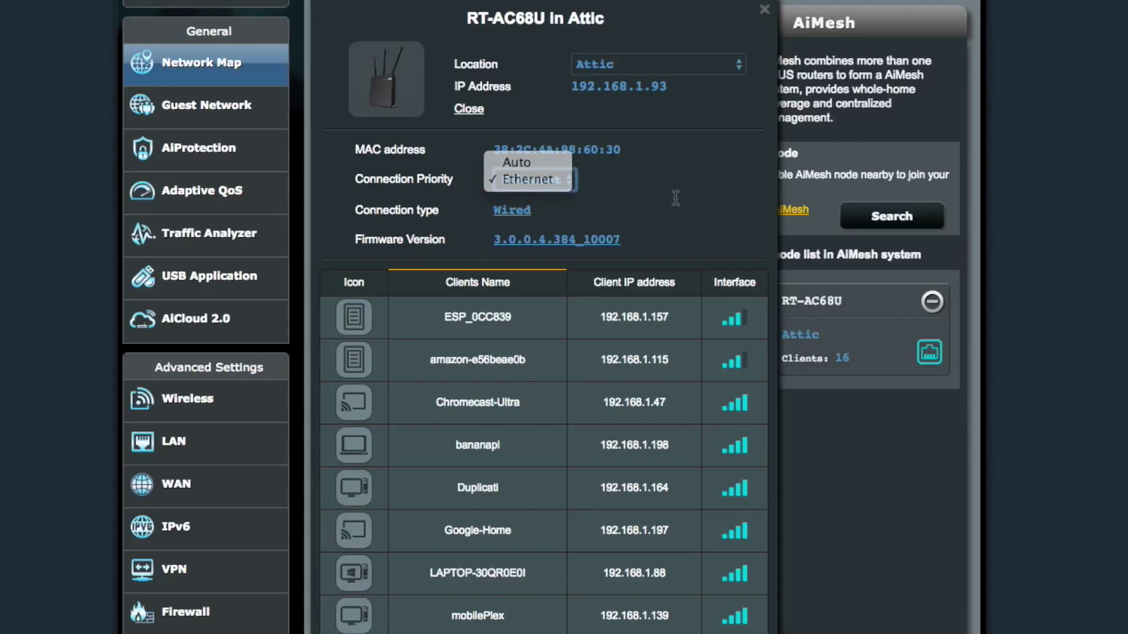
left_click(512, 211)
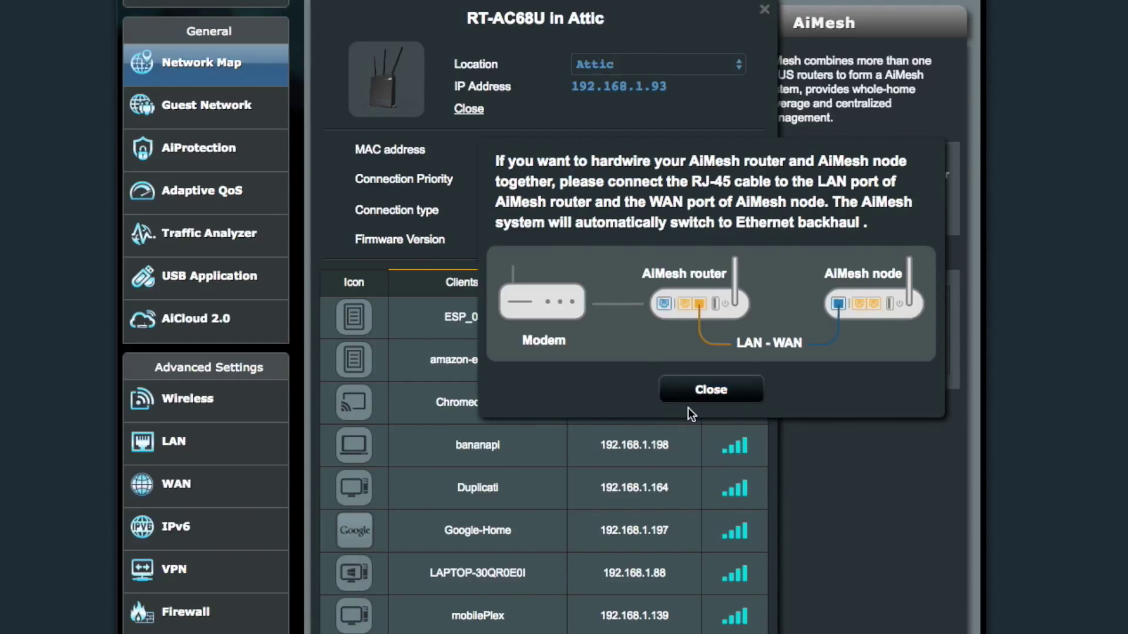
left_click(708, 393)
scroll(610, 302, "down", 1)
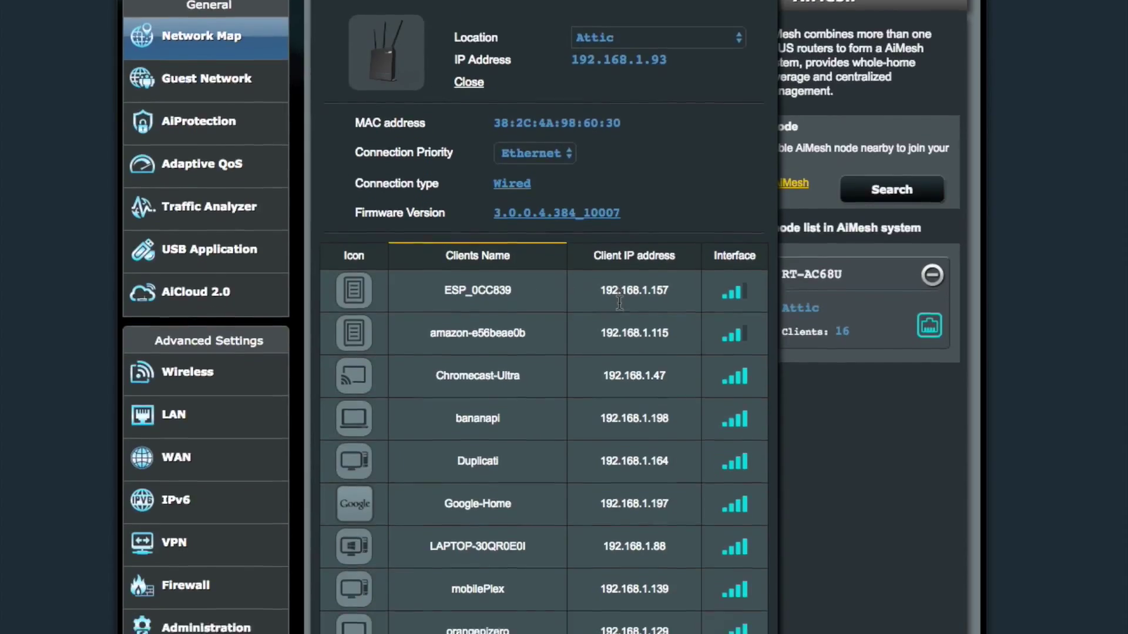